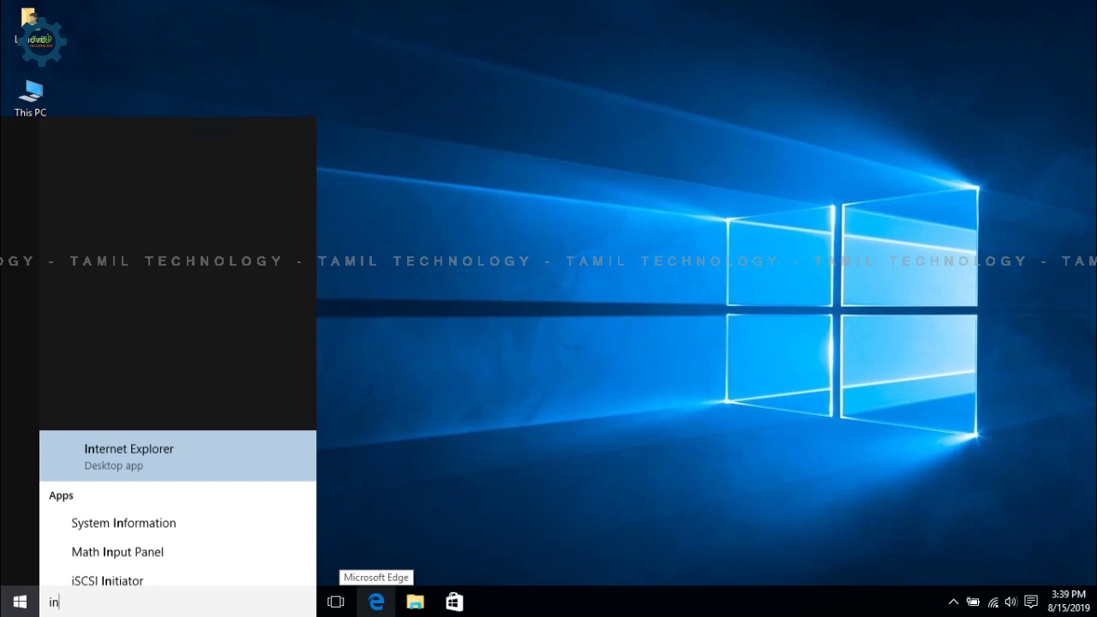
# Launch Internet Explorer from a search for "internet" and go to the Google home page
pyautogui.write('ternet')
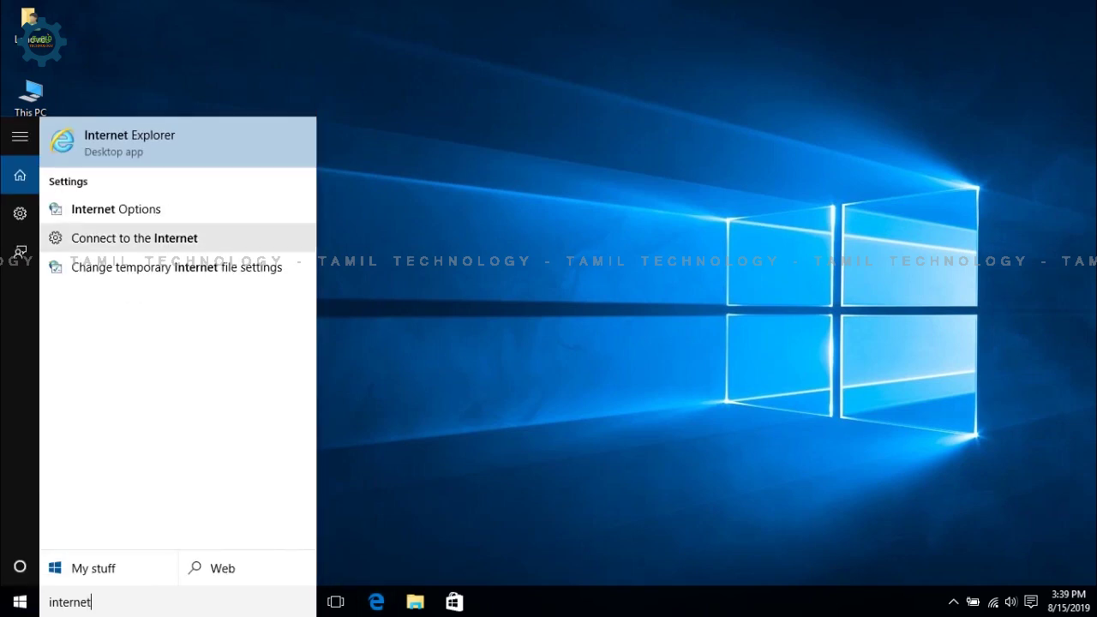
pyautogui.press('Return')
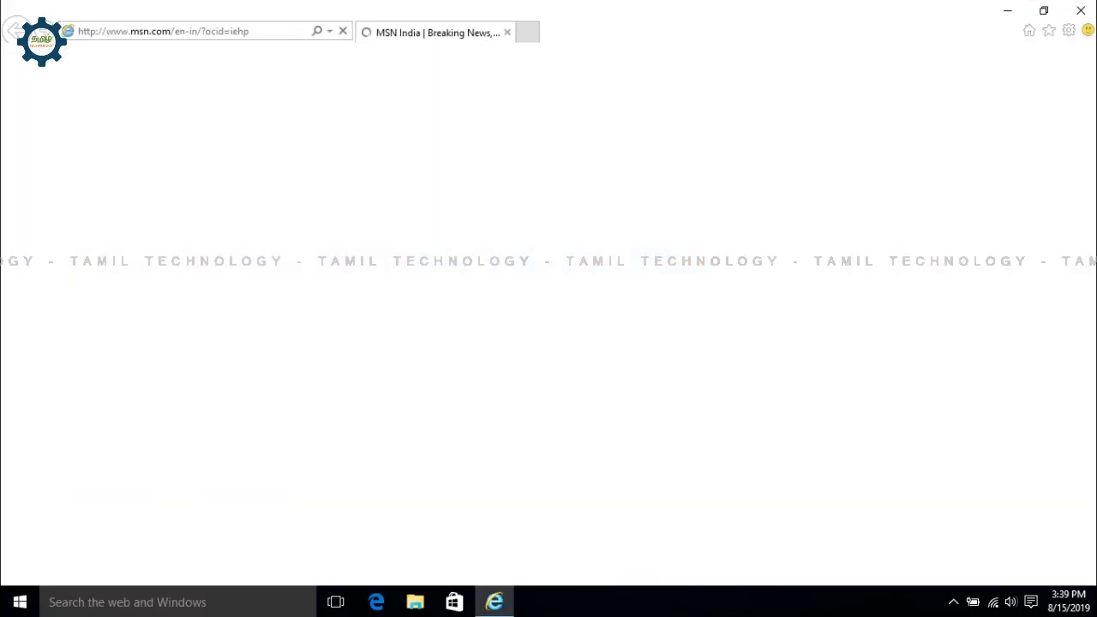
pyautogui.write('google')
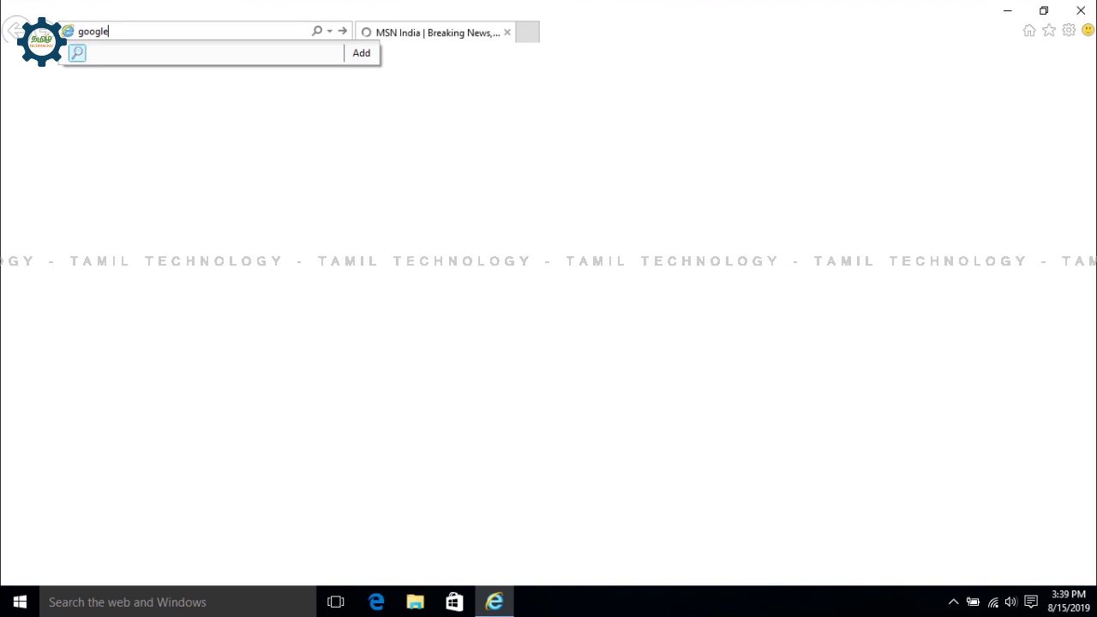
pyautogui.press('Return')
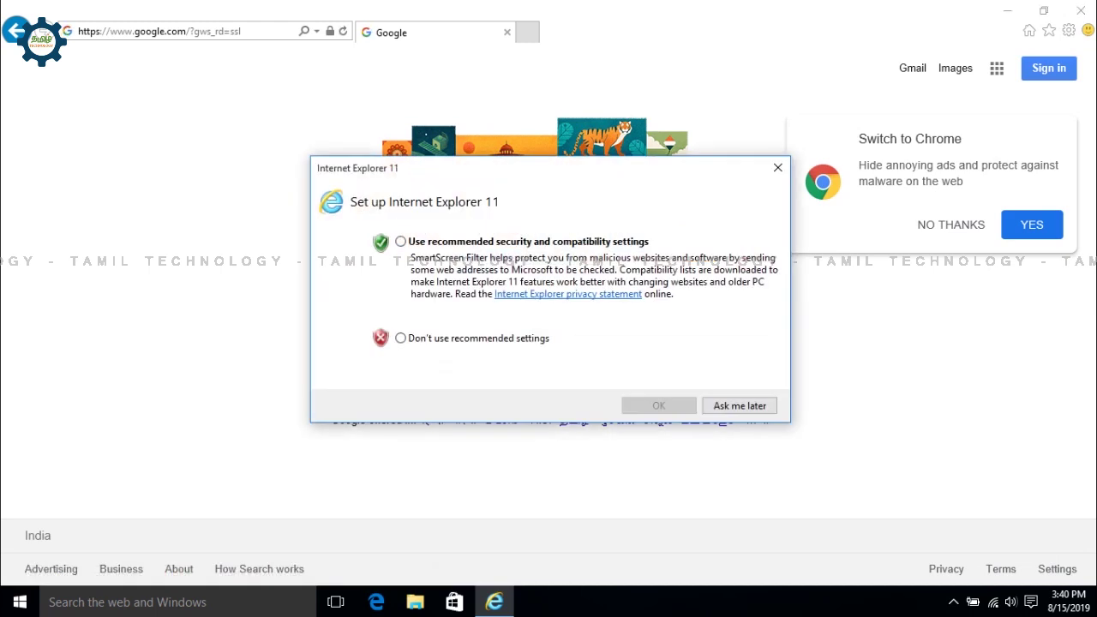
# Set up Internet Explorer 11 without the recommended settings and close the extra go.microsoft.com page
pyautogui.click(400, 338)
pyautogui.click(658, 405)
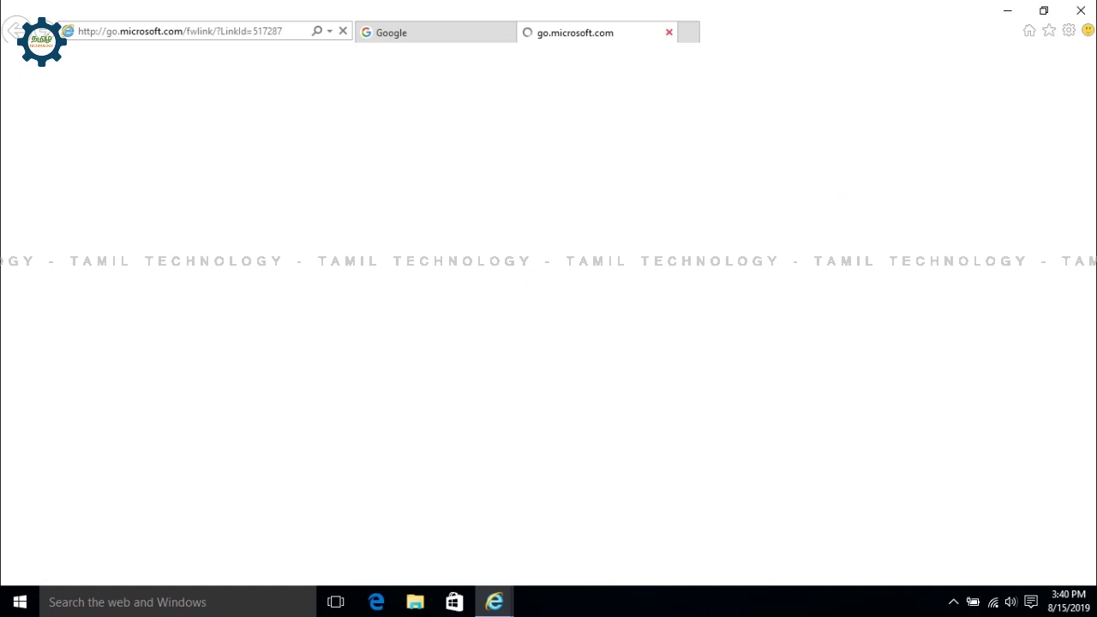
pyautogui.click(669, 33)
# Search Google for "google chrome"
pyautogui.click(555, 317)
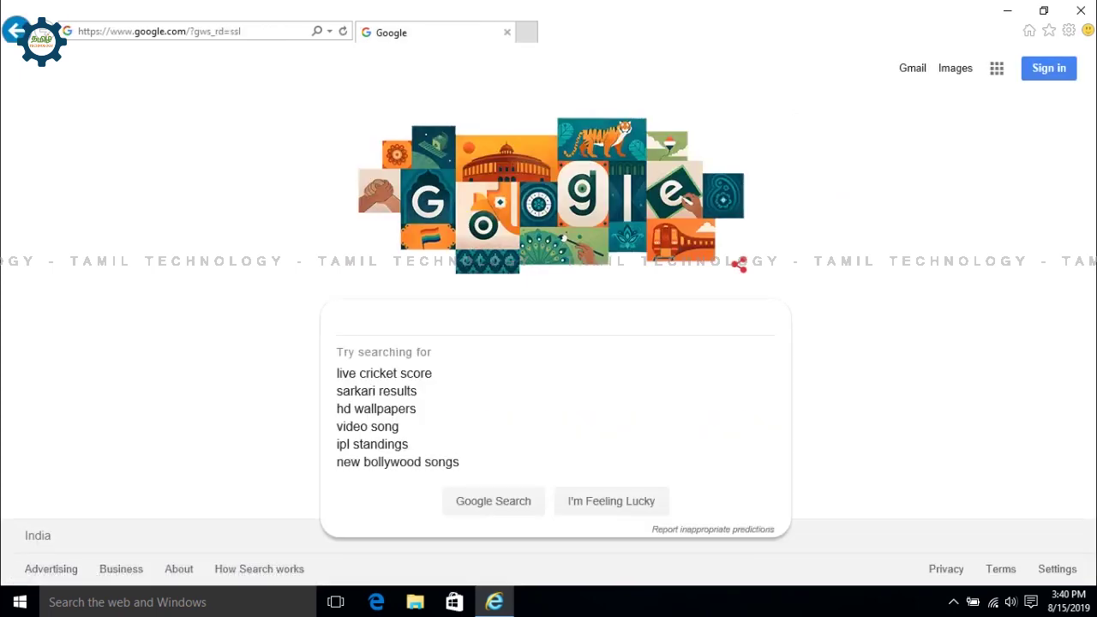
pyautogui.write('google chrome')
pyautogui.press('Return')
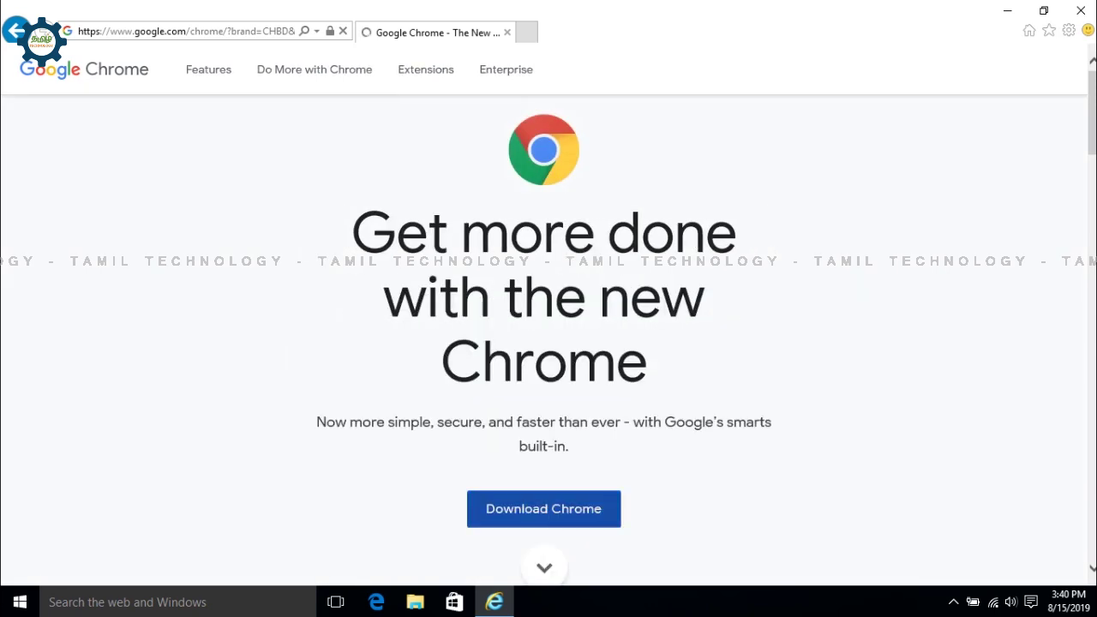
# Accept the Chrome download terms with usage statistics turned off, save ChromeSetup.exe and view the download list
pyautogui.click(550, 508)
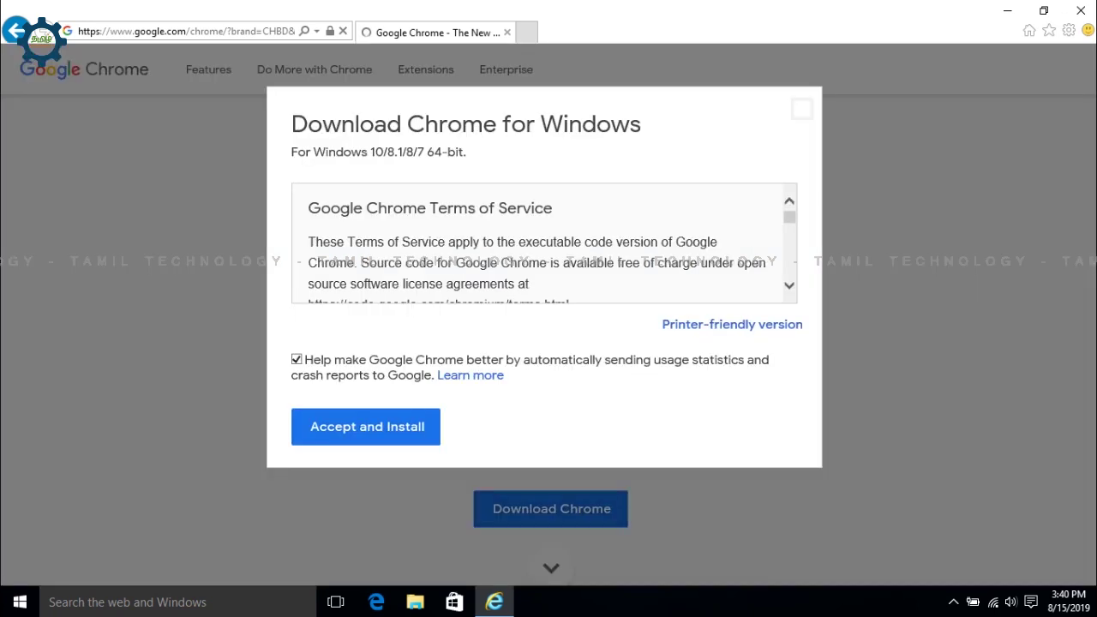
pyautogui.click(297, 359)
pyautogui.click(367, 426)
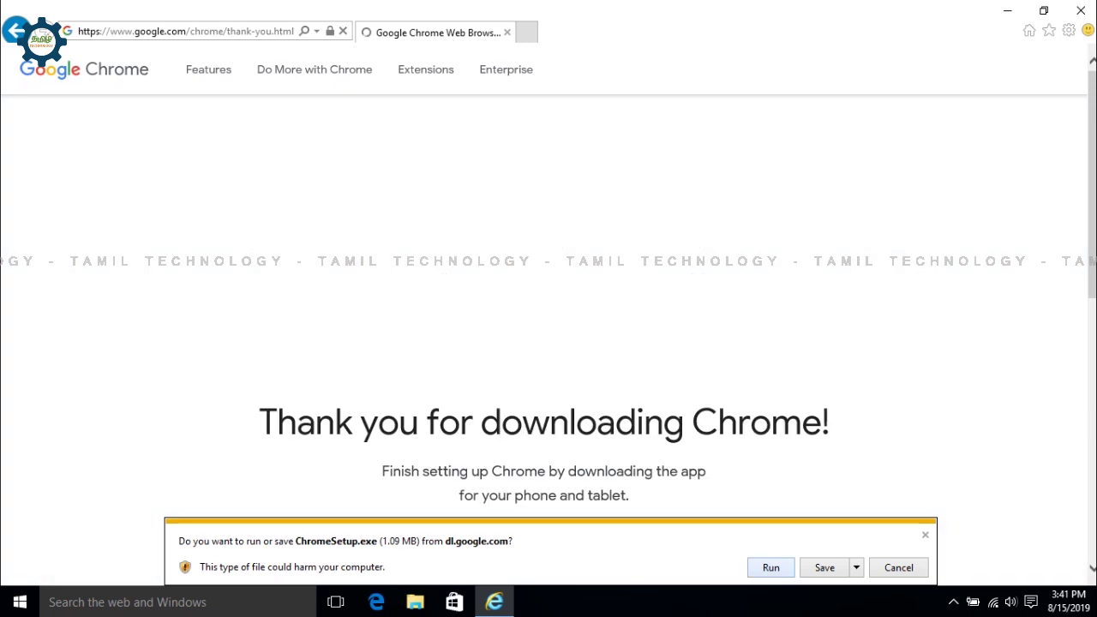
pyautogui.click(824, 567)
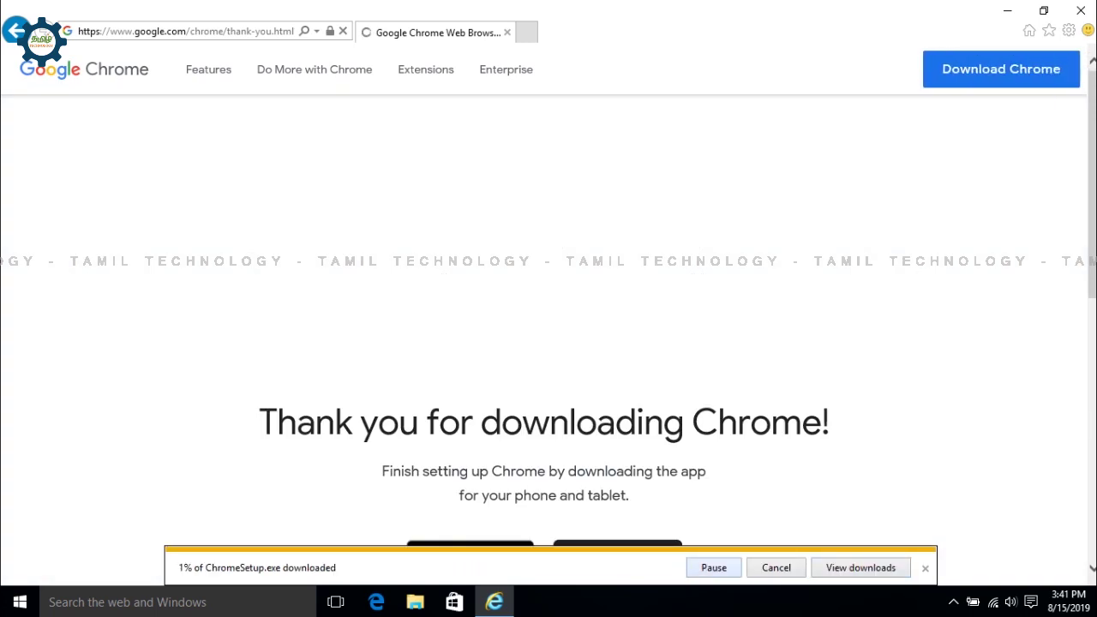
pyautogui.click(860, 567)
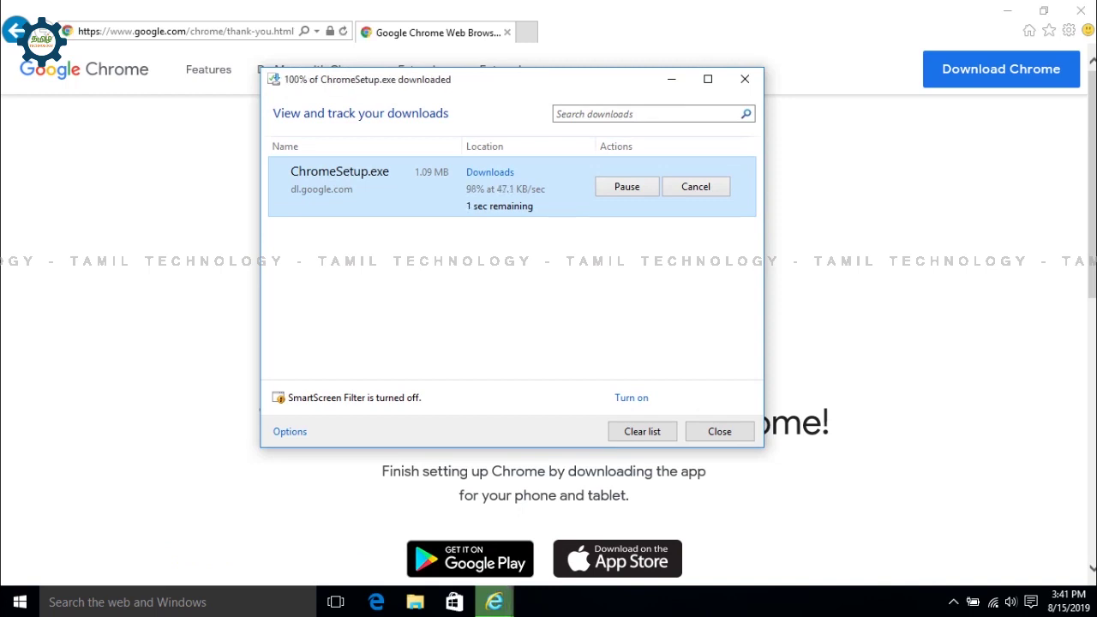
pyautogui.rightClick(332, 185)
pyautogui.click(413, 214)
pyautogui.press('Return')
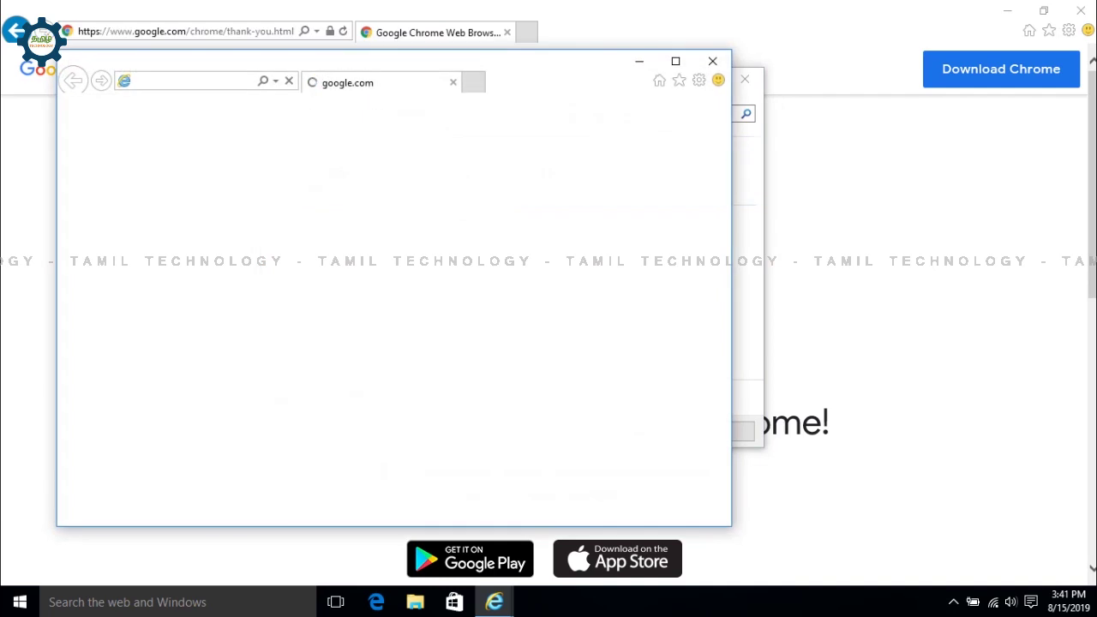
pyautogui.click(712, 61)
# Open the folder containing the downloaded ChromeSetup.exe and run the installer
pyautogui.rightClick(362, 174)
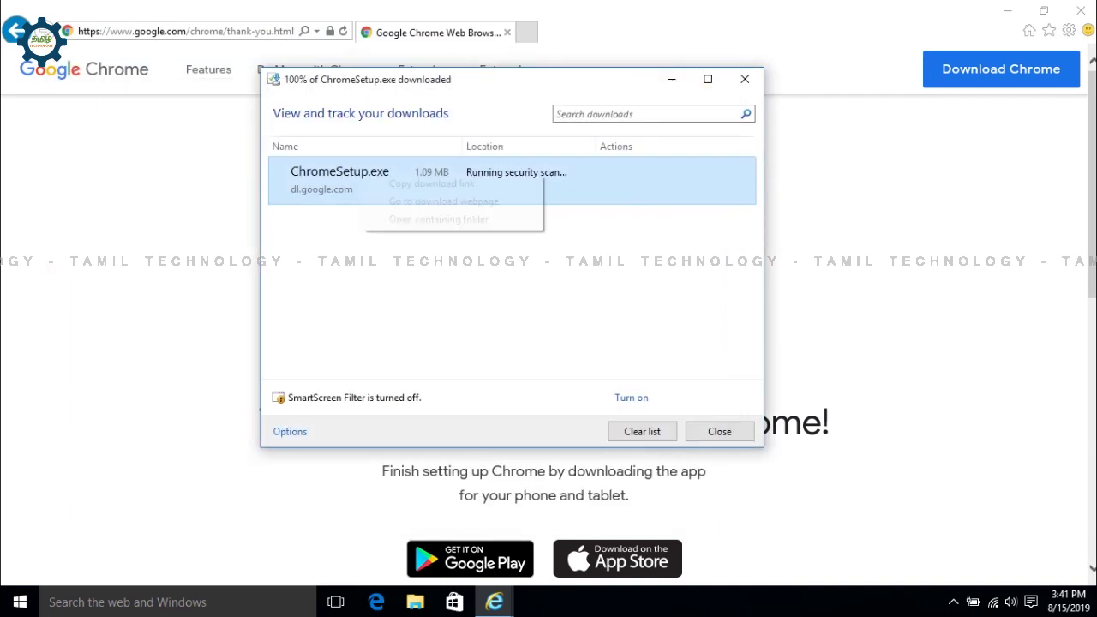
pyautogui.press('Return')
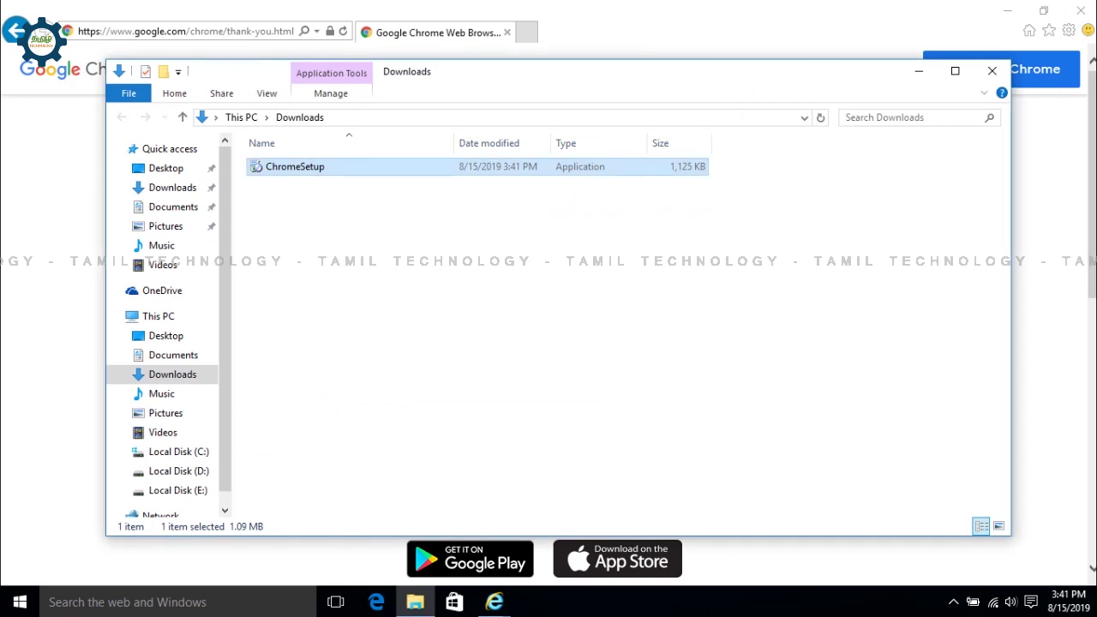
pyautogui.press('Return')
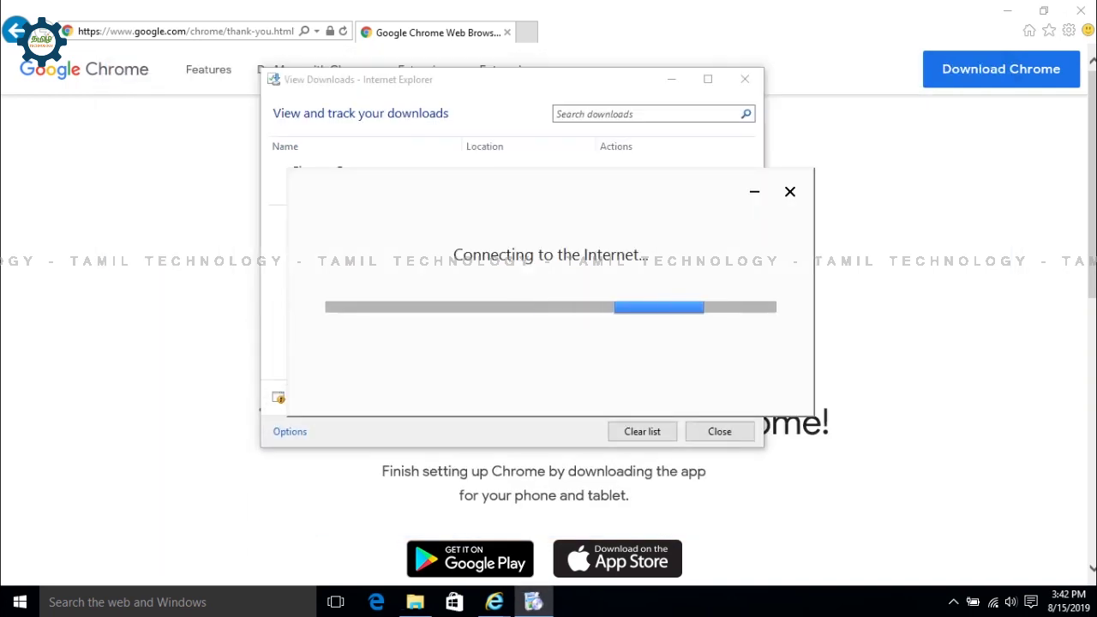
# Close the download list and minimize the Internet Explorer window during the Chrome installation
pyautogui.click(744, 78)
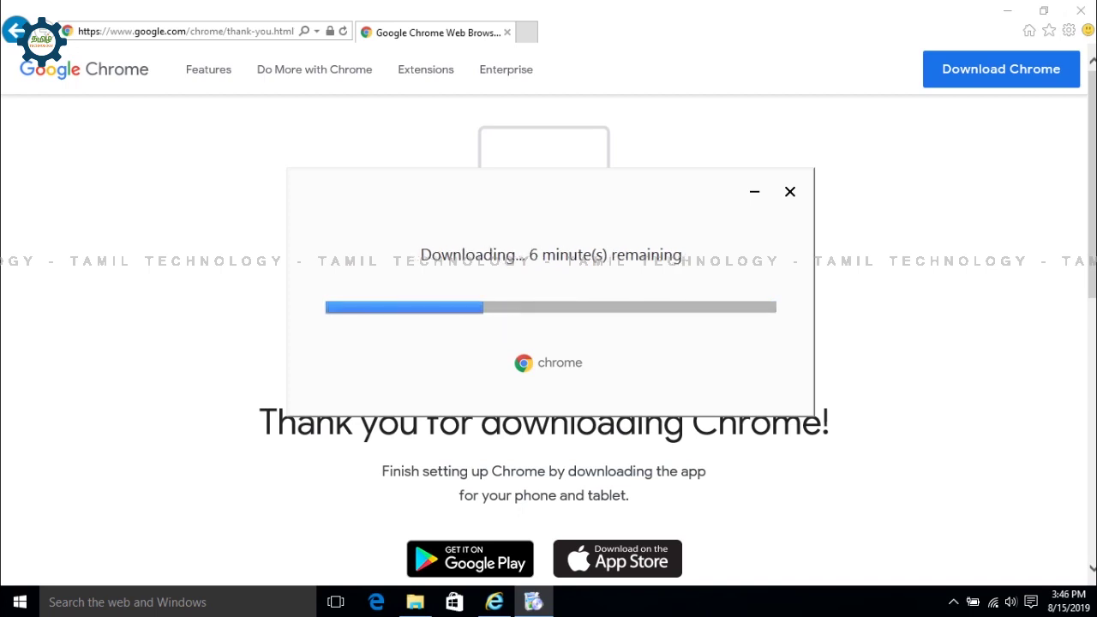
pyautogui.click(1006, 10)
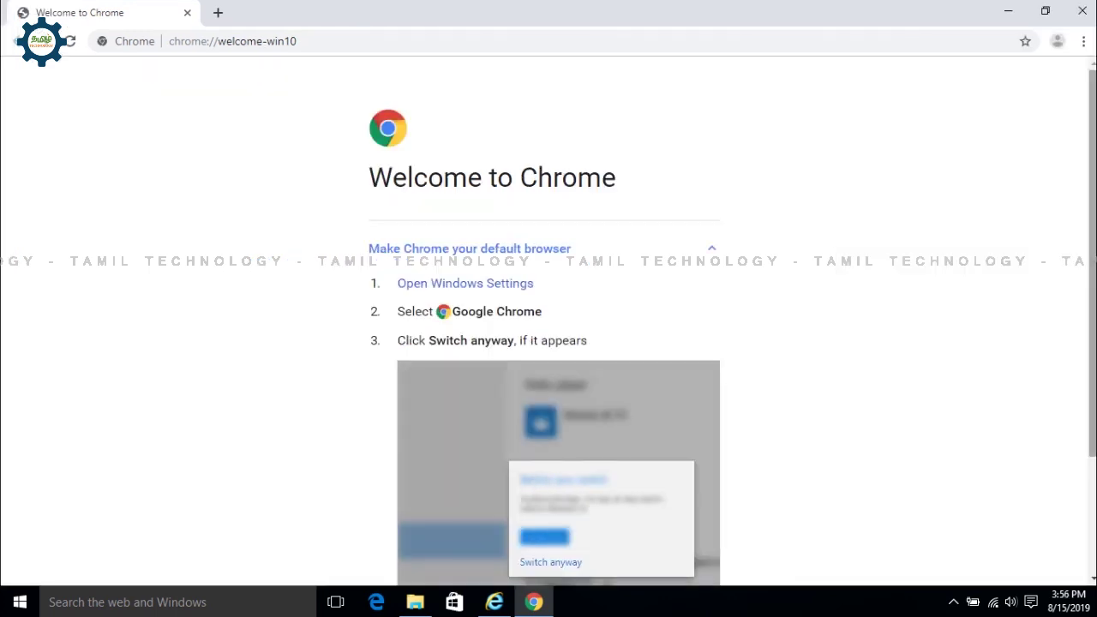
# Continue past Chrome's Windows 10 welcome page and close the browser
pyautogui.scroll(-2, 549, 326)
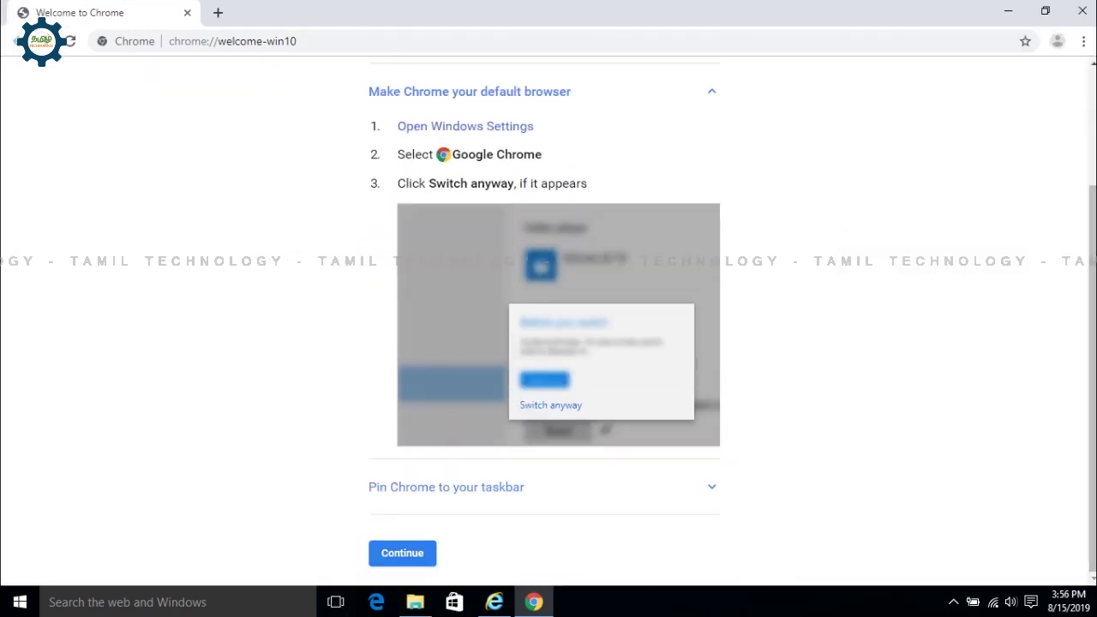
pyautogui.click(402, 552)
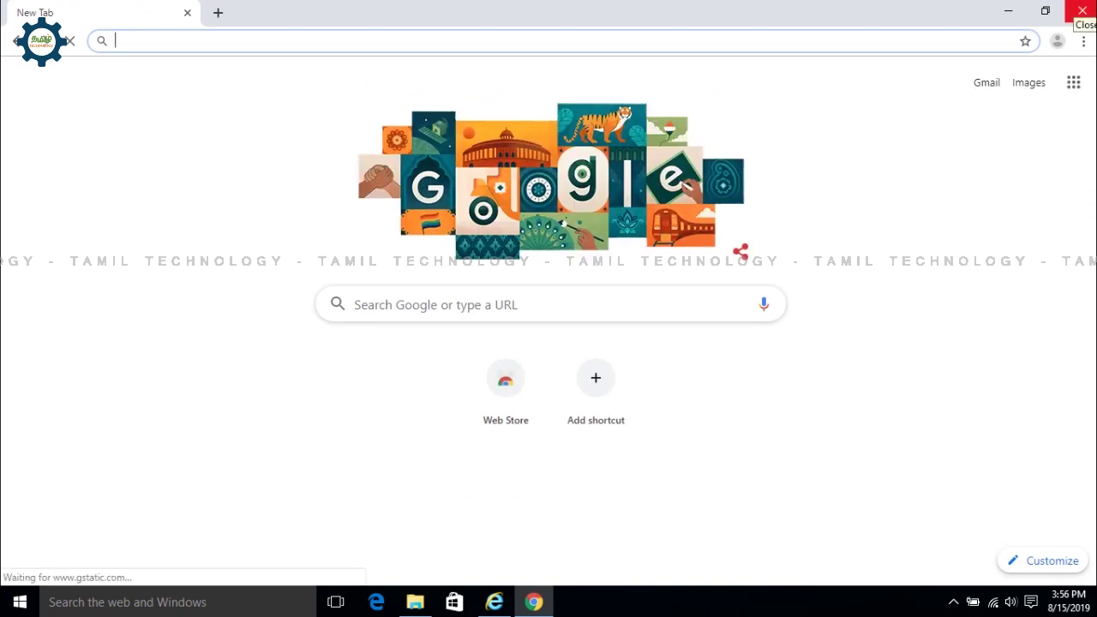
pyautogui.hotkey('alt', 'F4')
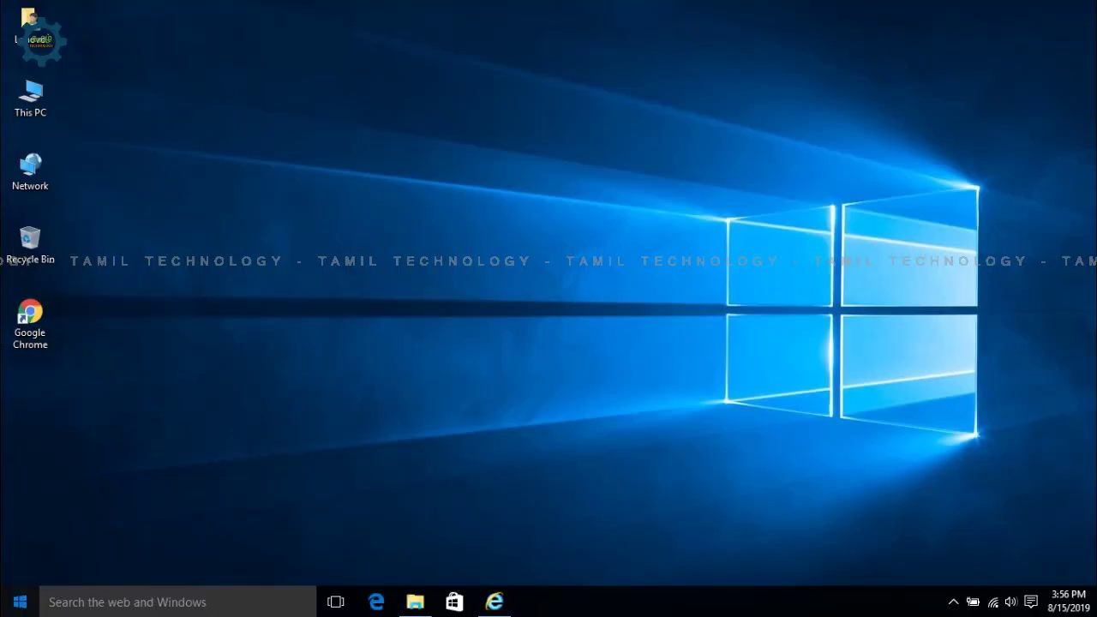
# Open the Default apps page in the Windows System settings
pyautogui.click(18, 601)
pyautogui.click(49, 512)
pyautogui.click(18, 601)
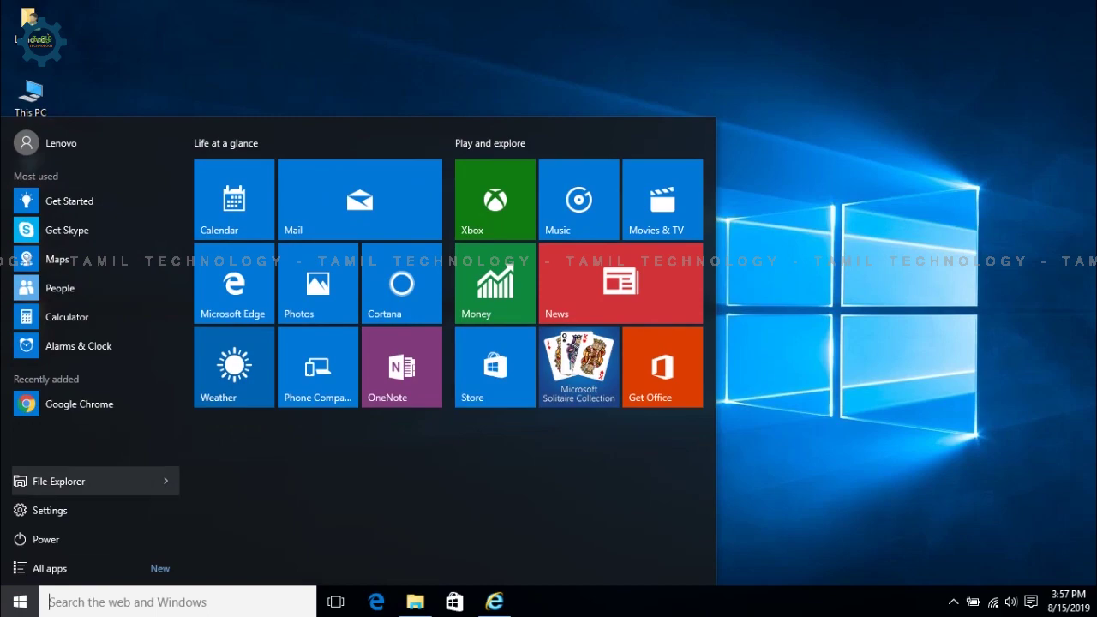
pyautogui.click(50, 510)
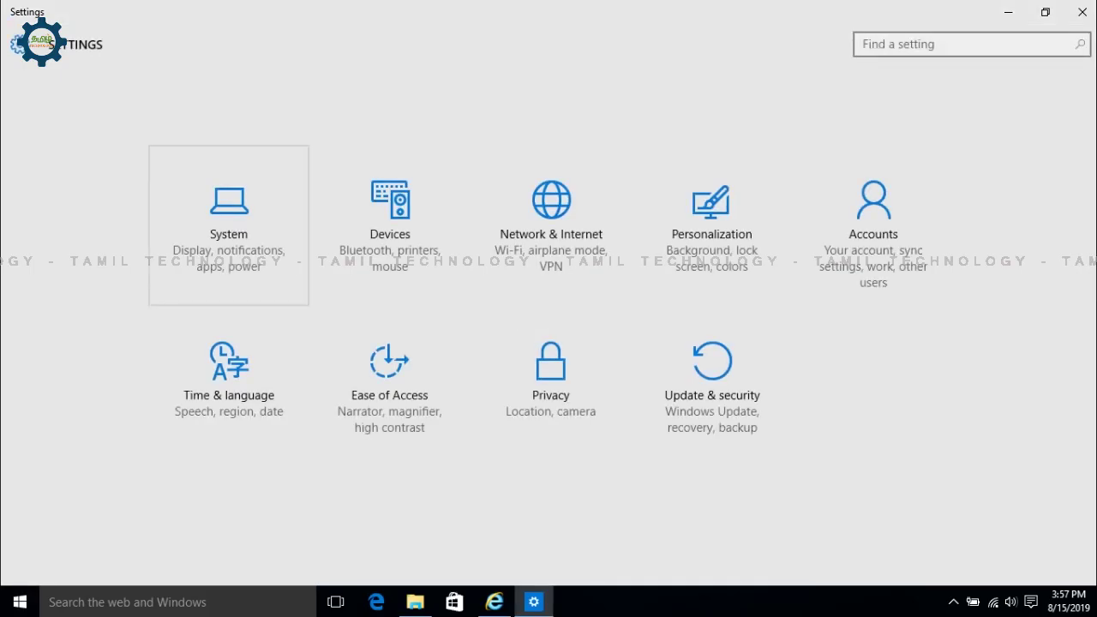
pyautogui.click(228, 224)
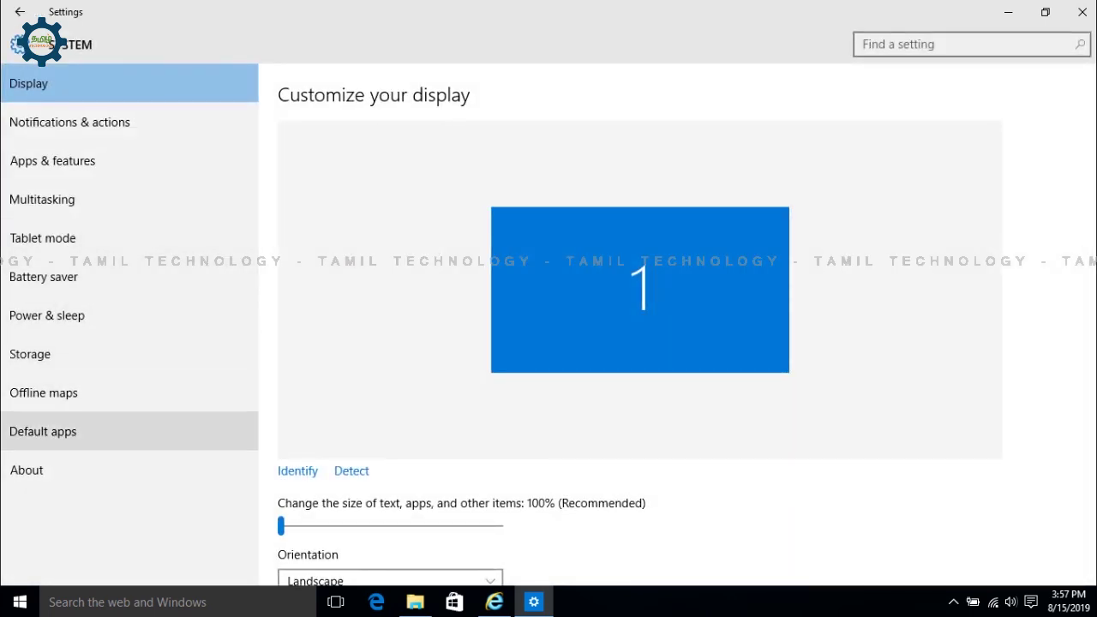
pyautogui.click(42, 431)
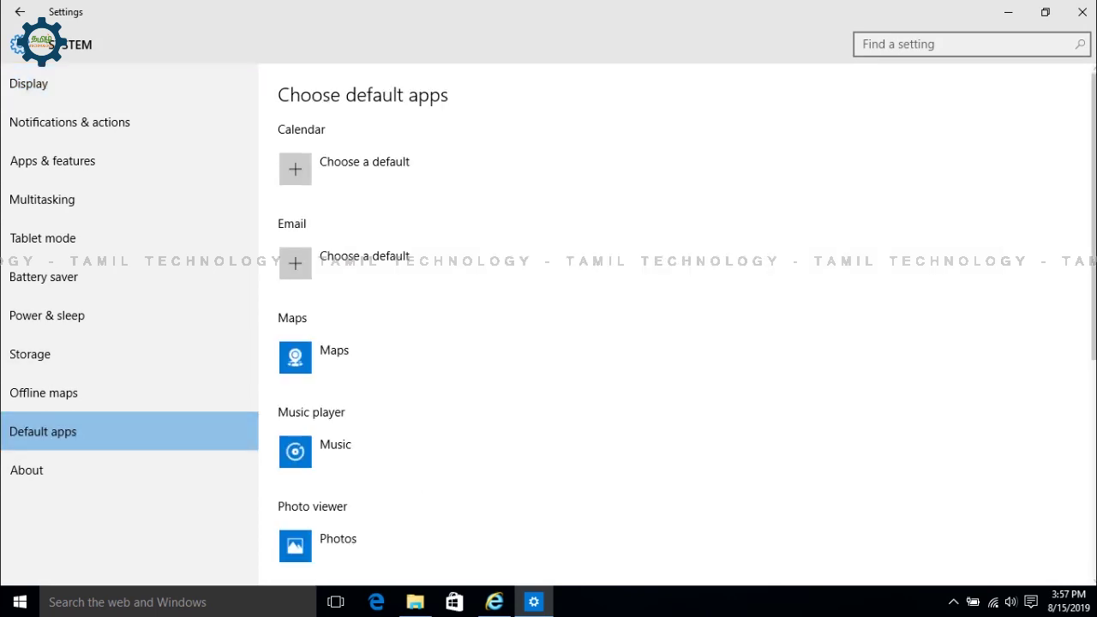
# Set the default web browser to Google Chrome and close the Settings window
pyautogui.scroll(-4, 677, 326)
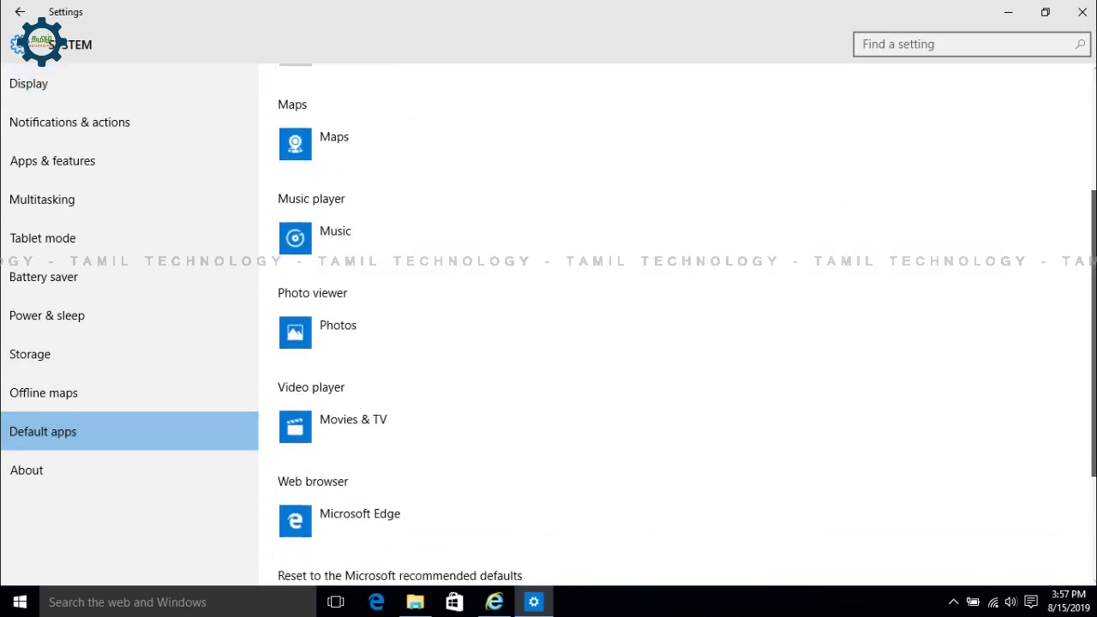
pyautogui.scroll(-1, 677, 325)
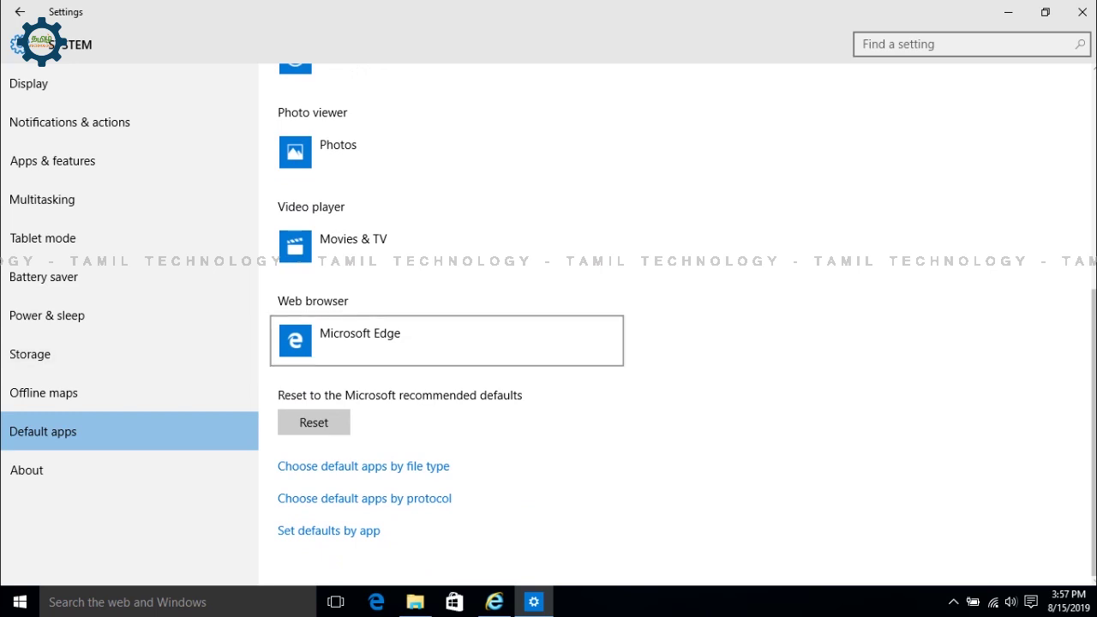
pyautogui.click(361, 340)
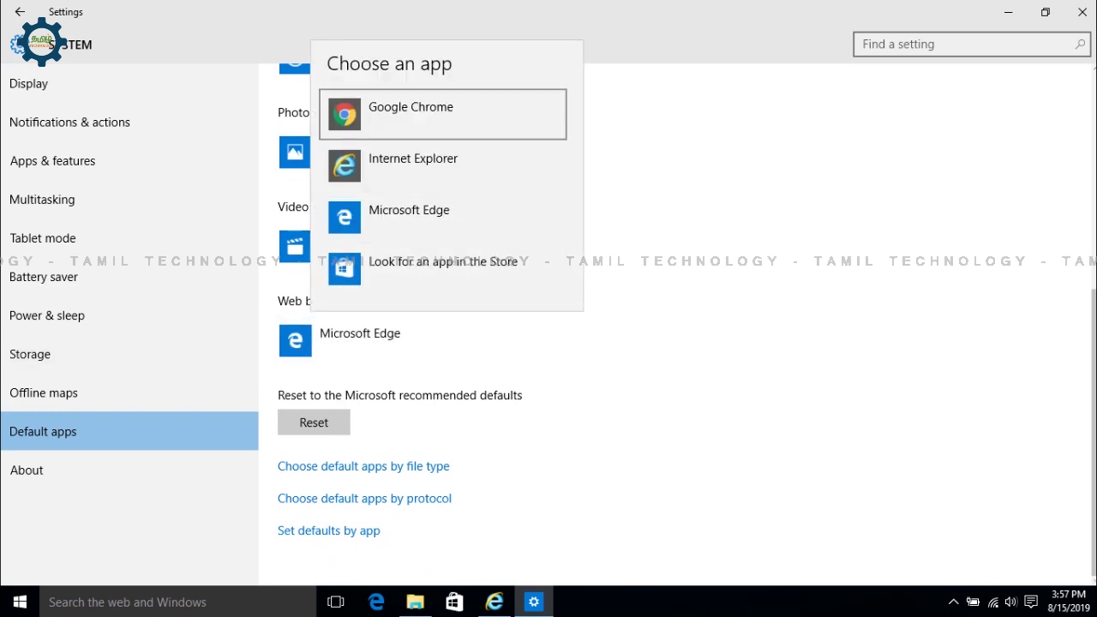
pyautogui.click(428, 114)
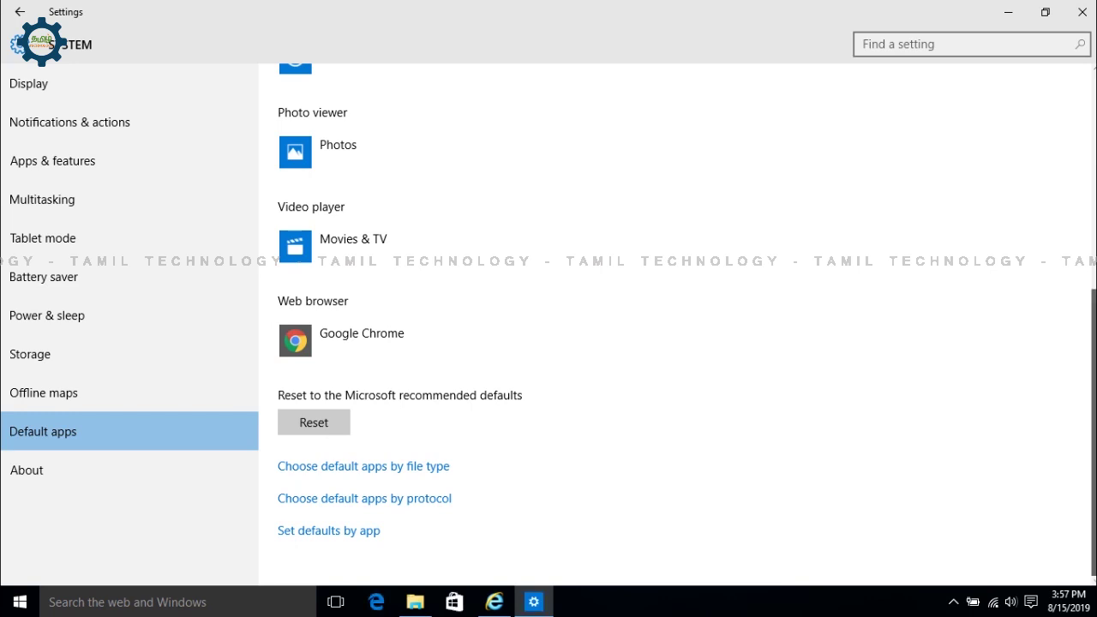
pyautogui.scroll(1, 676, 326)
pyautogui.scroll(5, 677, 326)
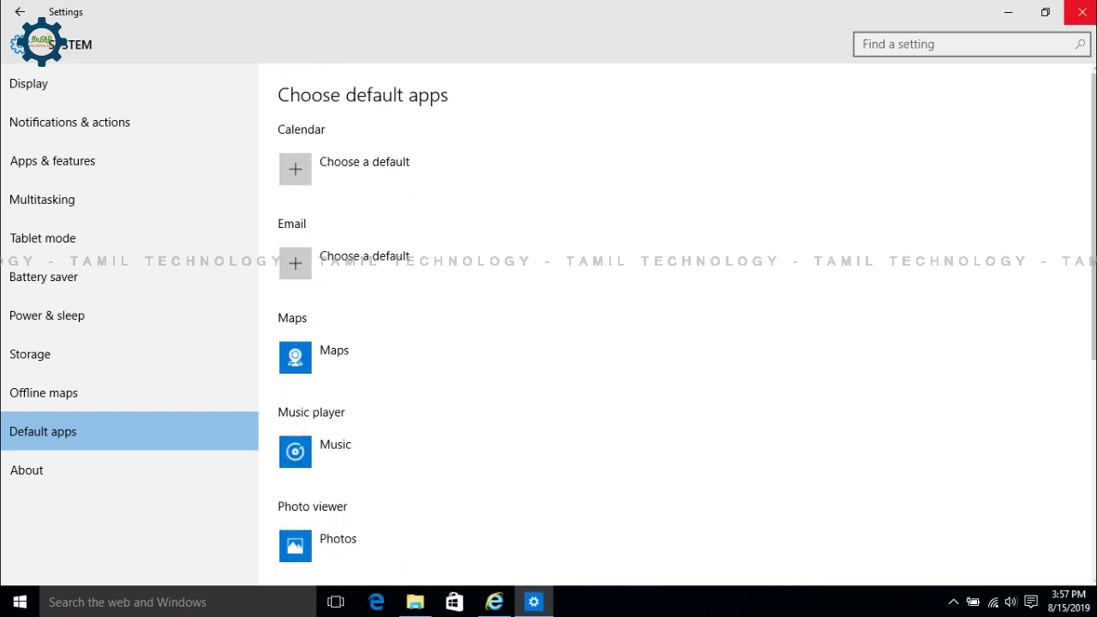
pyautogui.click(1082, 12)
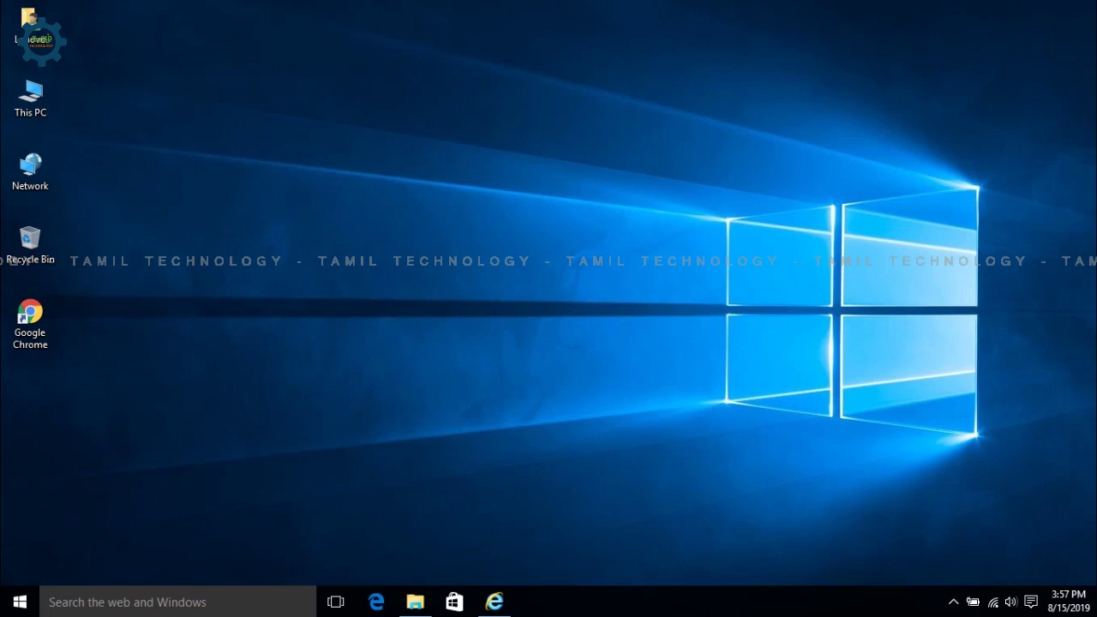
# Launch Google Chrome from the desktop and decline turning on sync for now
pyautogui.doubleClick(30, 324)
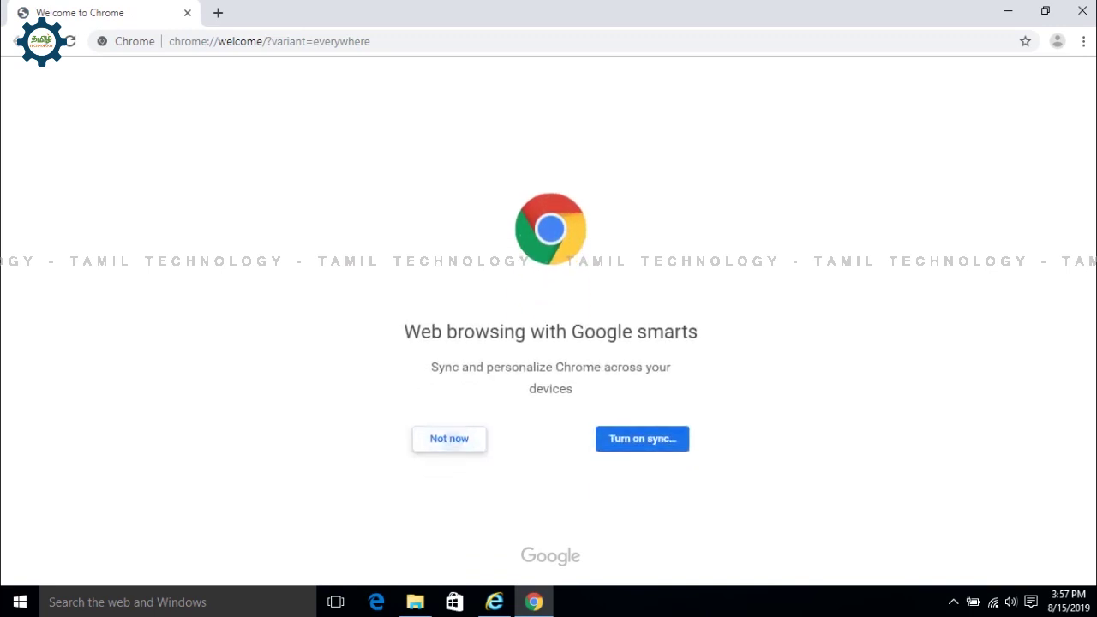
pyautogui.click(448, 439)
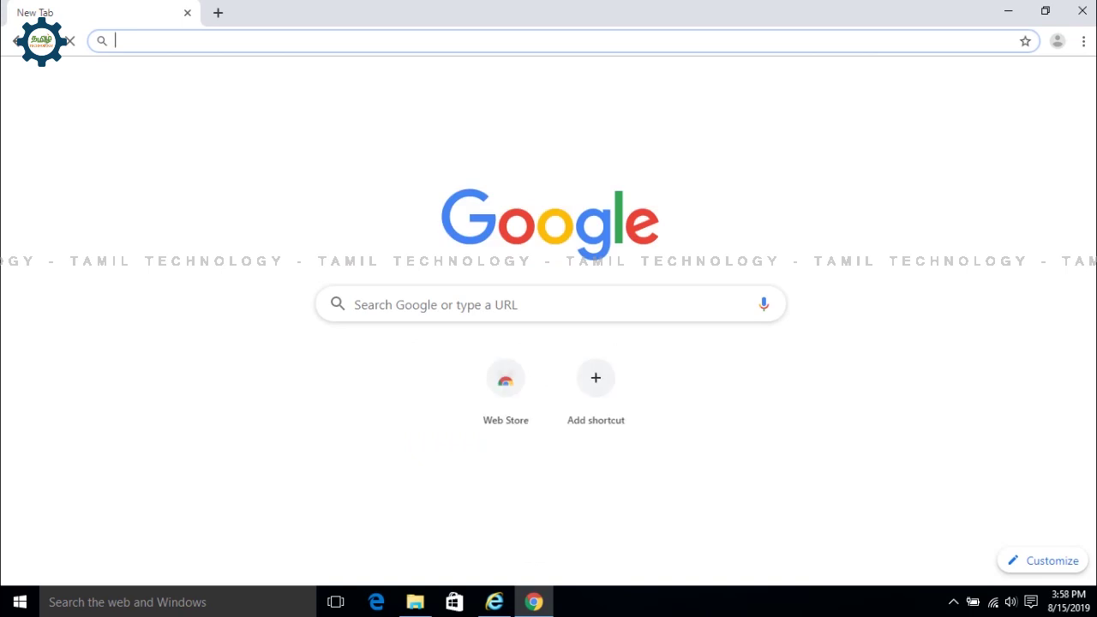